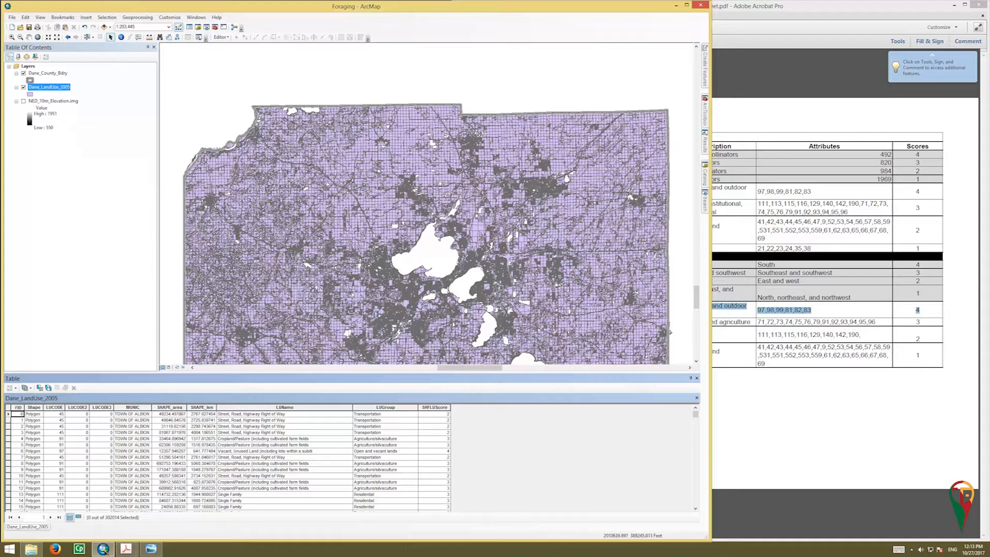
Add a Short Integer field named SHNLUScore to the Dane_LandUse_2005 attribute table.
{"action": "left_click", "coordinate": [12, 388]}
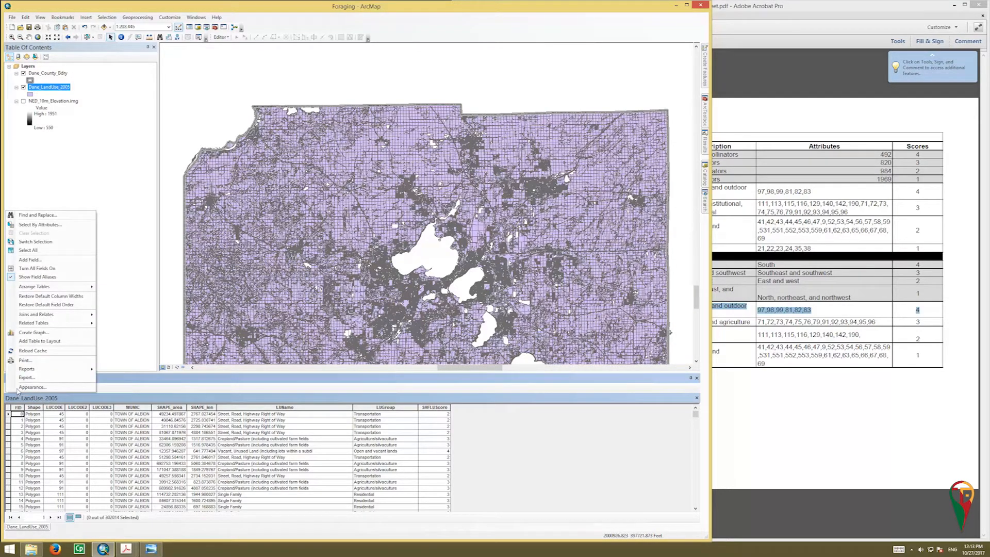
{"action": "left_click", "coordinate": [40, 260]}
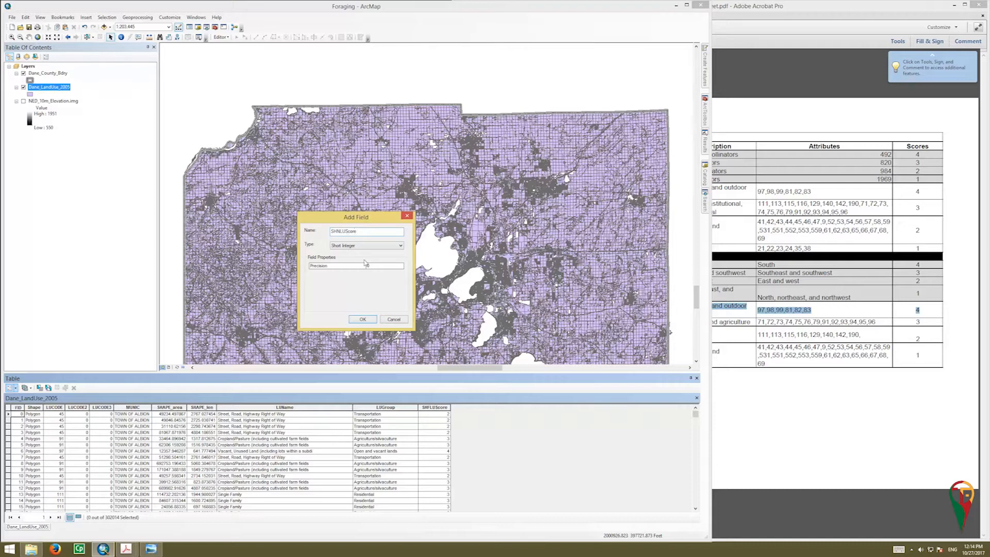
{"action": "left_click", "coordinate": [368, 320]}
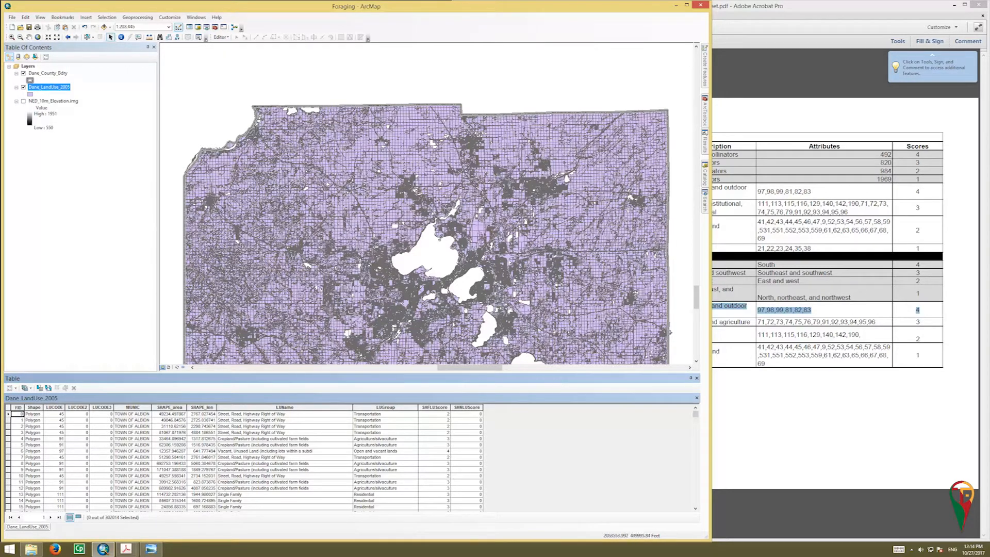
Open Select By Attributes, then switch to the Suitability_Spreadsheet PDF and highlight the four nesting land use rows with their codes and scores.
{"action": "left_click", "coordinate": [107, 18]}
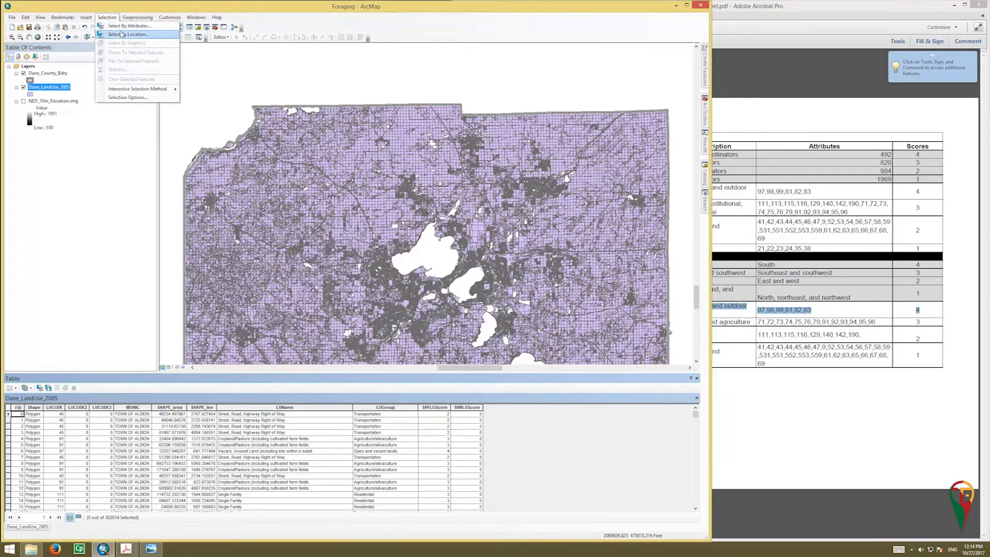
{"action": "left_click", "coordinate": [122, 26]}
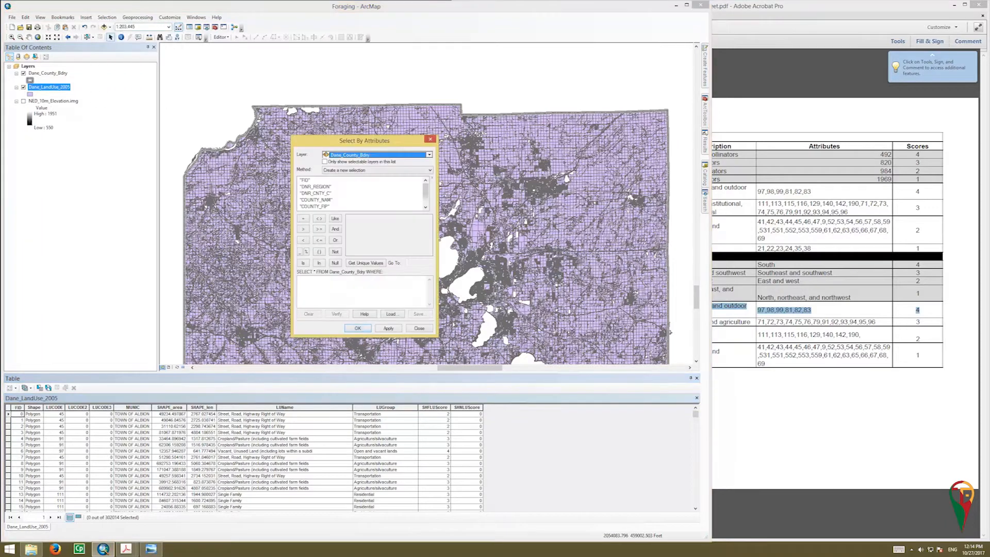
{"action": "left_click", "coordinate": [807, 14]}
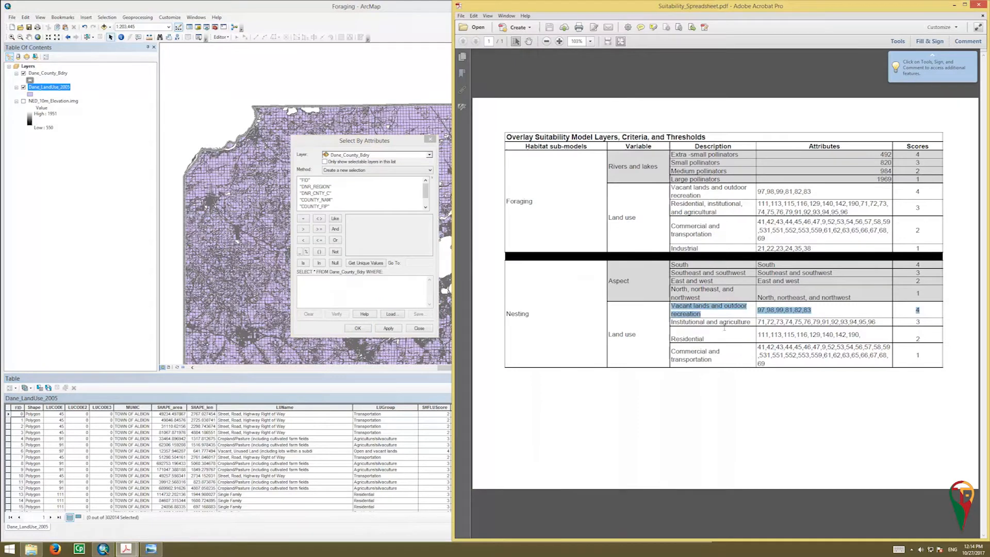
{"action": "left_click", "coordinate": [694, 313]}
{"action": "left_click_drag", "start_coordinate": [678, 306], "coordinate": [919, 356]}
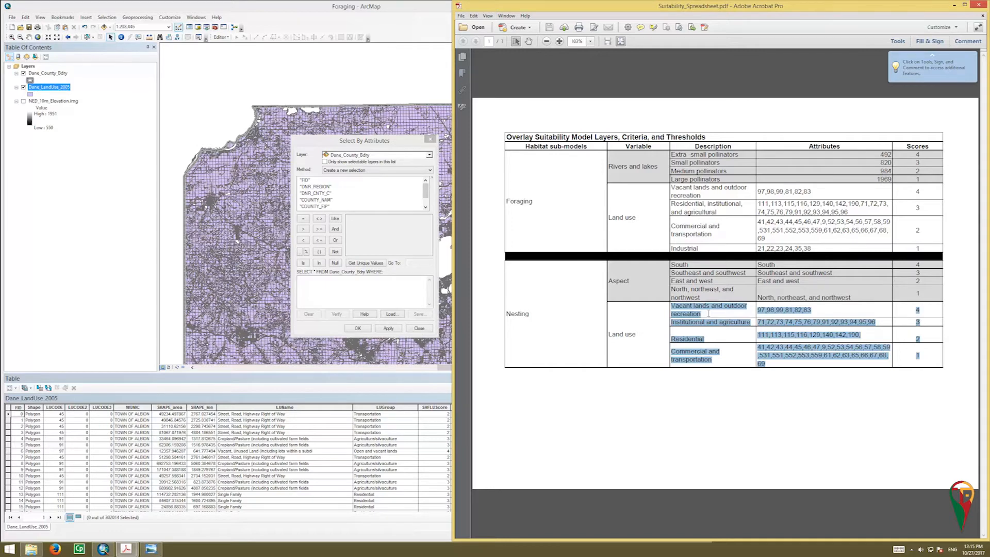
Switch back to ArcMap and make Dane_LandUse_2005 the layer for the attribute selection.
{"action": "left_click", "coordinate": [358, 296]}
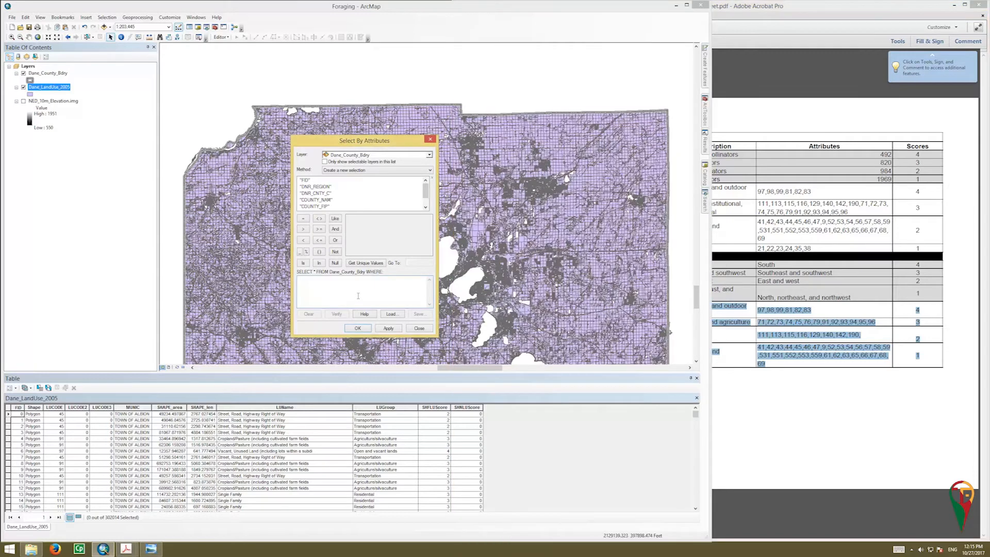
{"action": "left_click_drag", "start_coordinate": [426, 191], "coordinate": [427, 197]}
{"action": "left_click", "coordinate": [430, 155]}
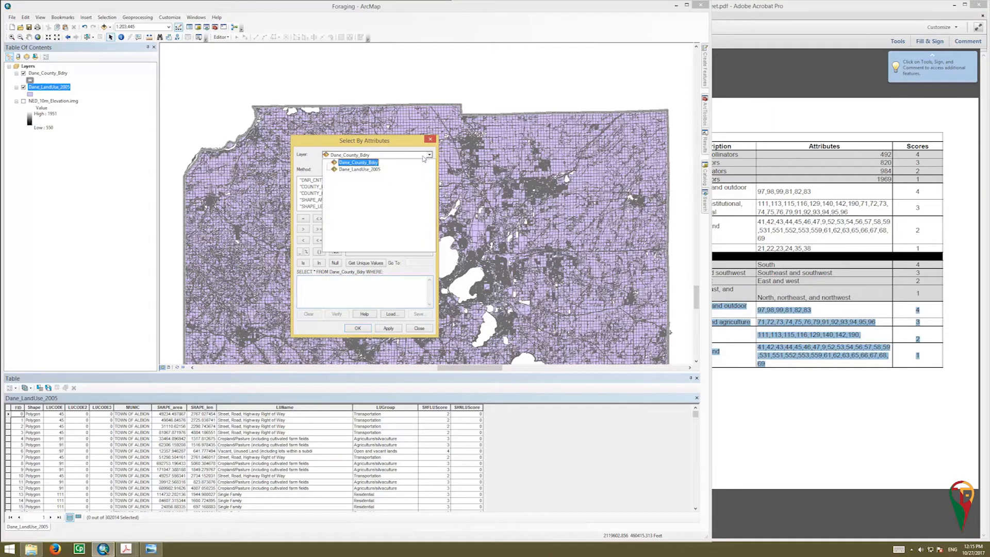
{"action": "left_click", "coordinate": [377, 169]}
Build a selection expression matching "LUCODE" equal to 97, 98 or 99, joined with OR.
{"action": "double_click", "coordinate": [318, 187]}
{"action": "left_click", "coordinate": [304, 220]}
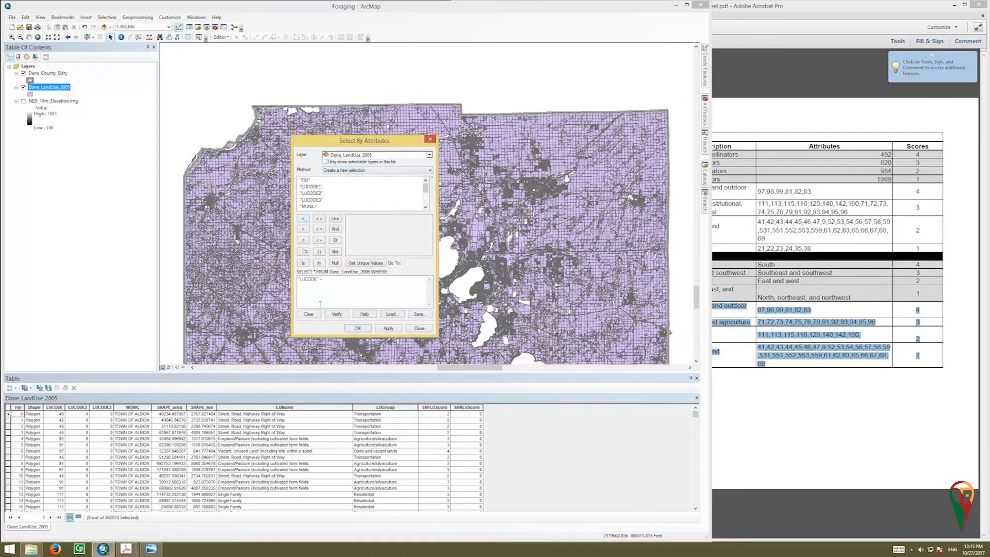
{"action": "type", "text": "97"}
{"action": "left_click", "coordinate": [336, 240]}
{"action": "double_click", "coordinate": [317, 187]}
{"action": "type", "text": "=98 or"}
{"action": "double_click", "coordinate": [311, 188]}
Extend the expression with "LUCODE" values 81, 82 and 83, then run the selection and close the query dialog.
{"action": "double_click", "coordinate": [311, 188]}
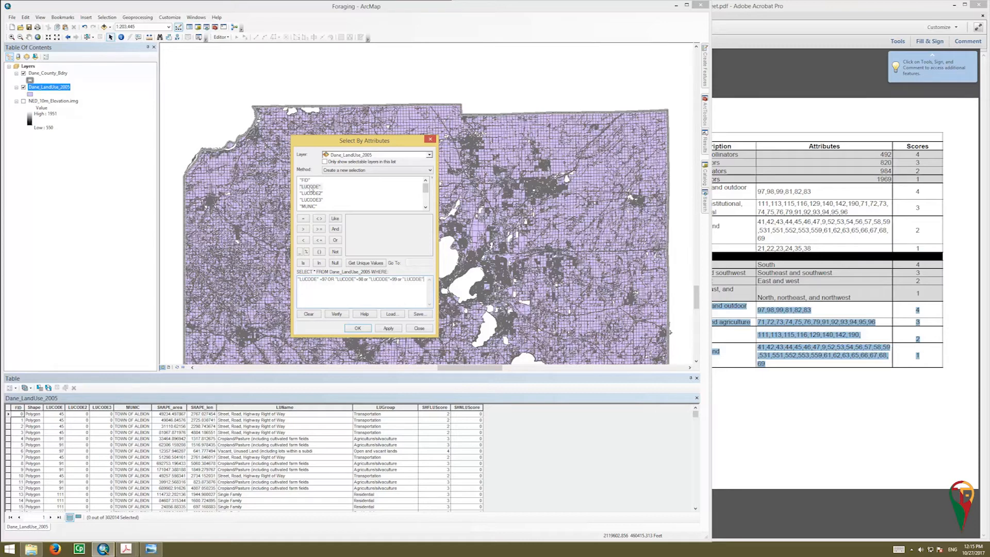
{"action": "type", "text": "="}
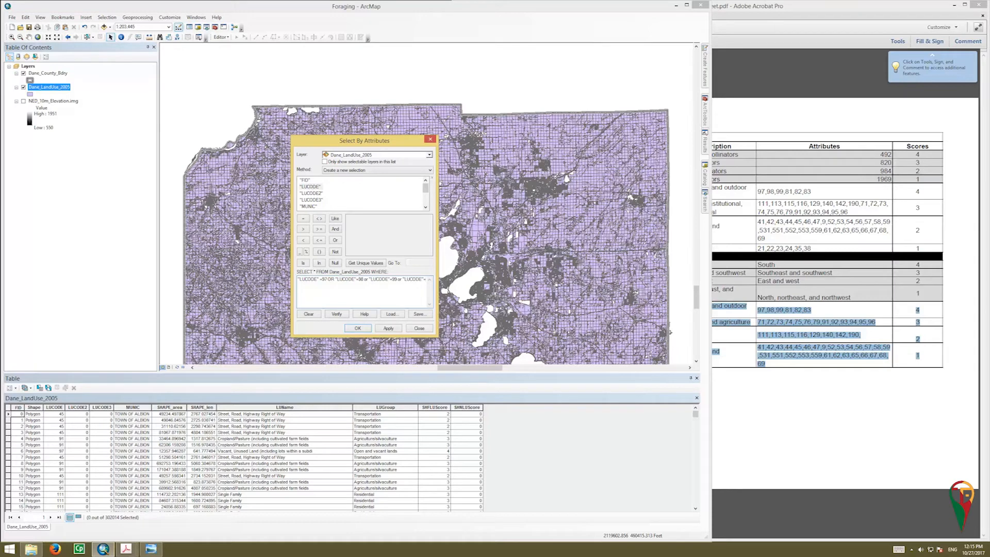
{"action": "type", "text": "8"}
{"action": "double_click", "coordinate": [311, 188]}
{"action": "double_click", "coordinate": [311, 188]}
{"action": "left_click", "coordinate": [390, 328]}
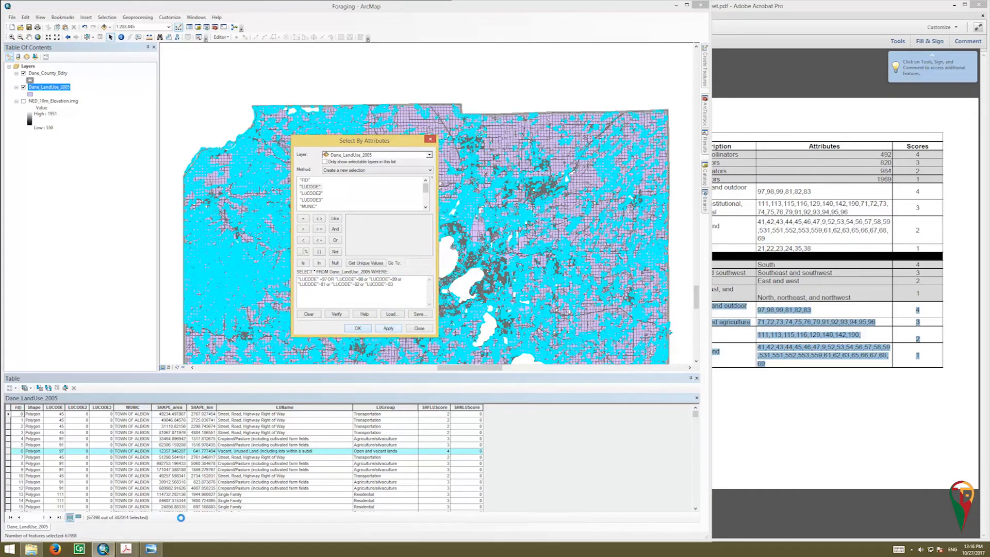
{"action": "key", "text": "Return"}
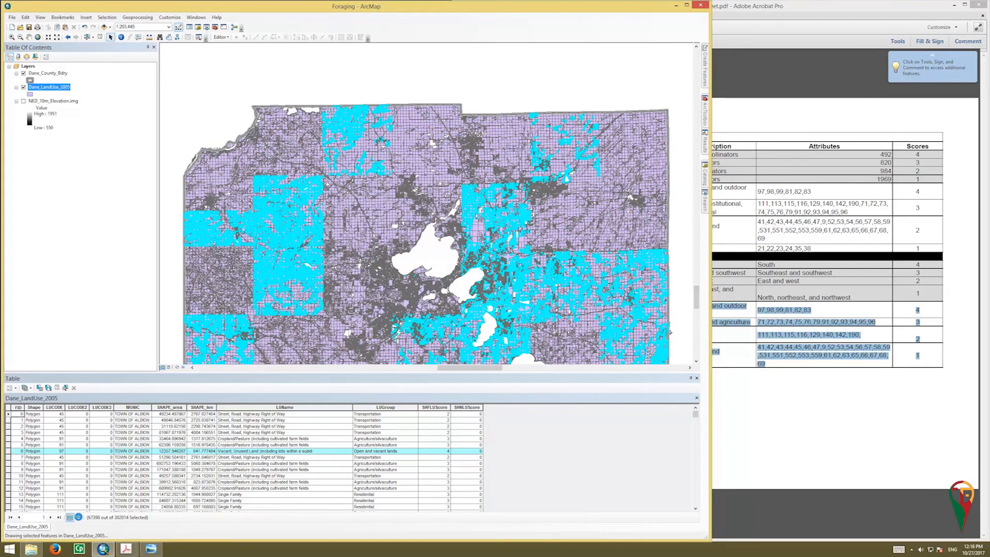
Show only the selected records, calculate their SHNLUScore as 4 outside an edit session, and clear the selection.
{"action": "left_click", "coordinate": [77, 517]}
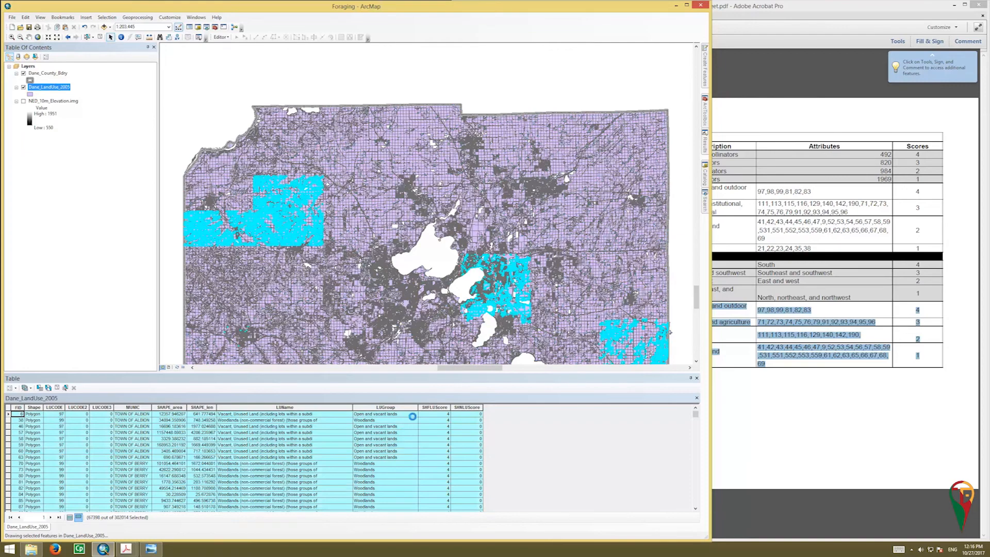
{"action": "right_click", "coordinate": [473, 408]}
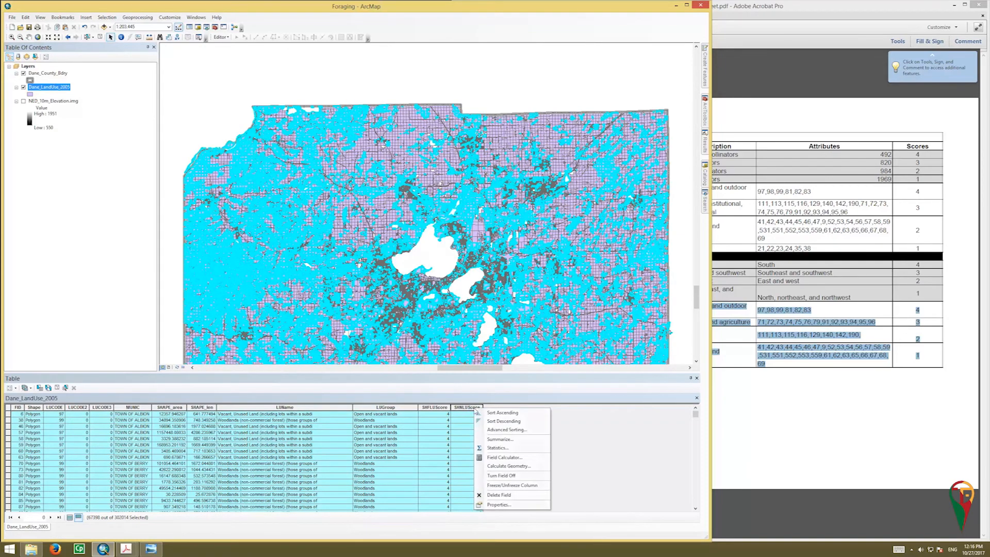
{"action": "left_click", "coordinate": [505, 457]}
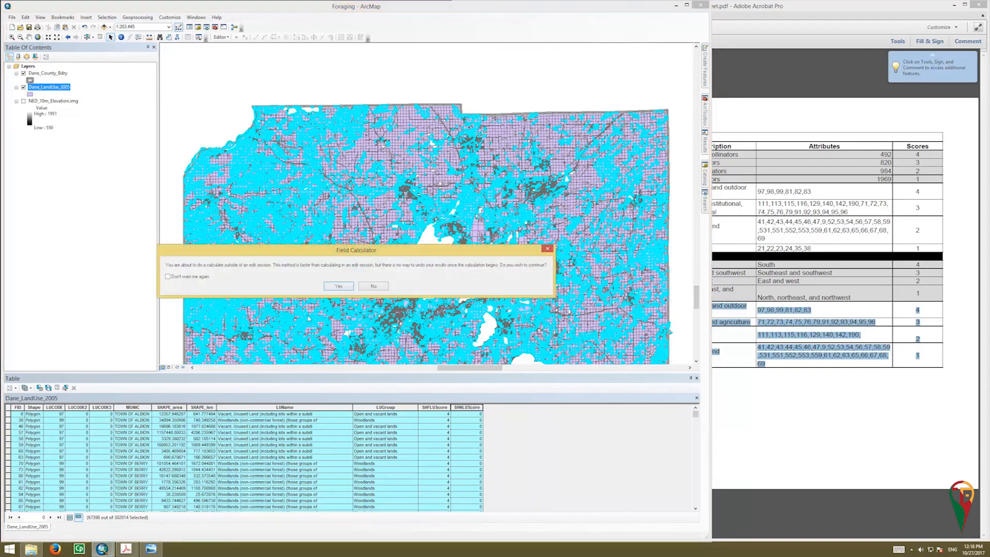
{"action": "left_click", "coordinate": [338, 286]}
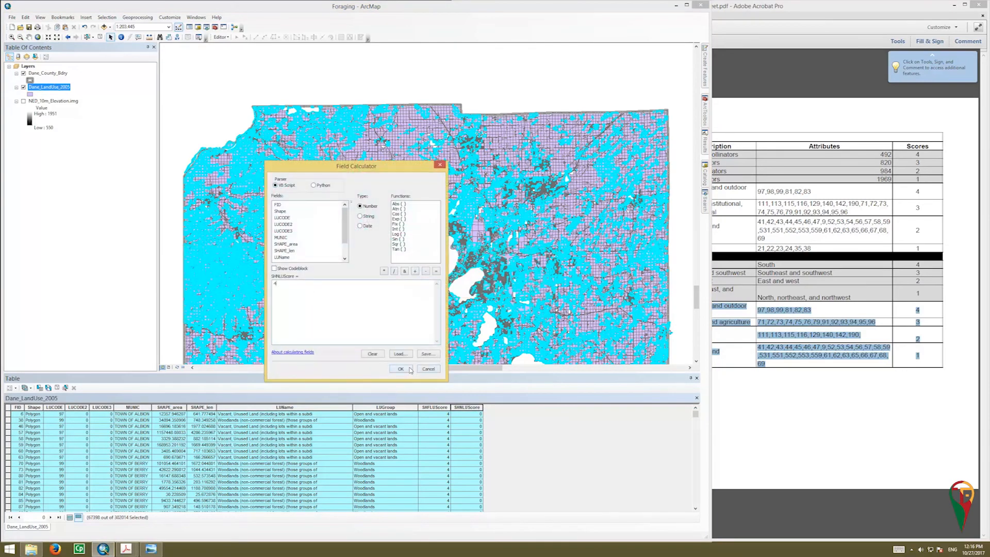
{"action": "key", "text": "Return"}
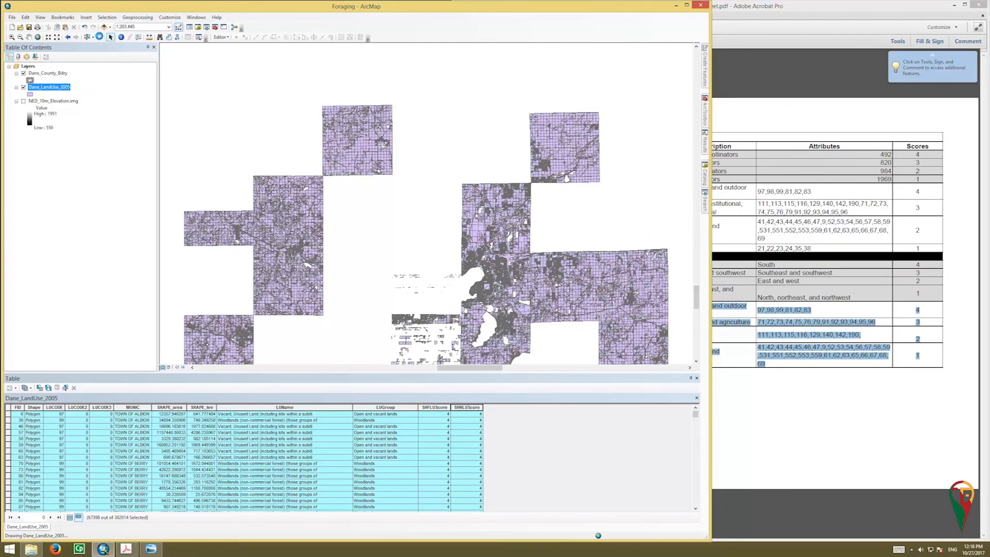
{"action": "left_click", "coordinate": [100, 38]}
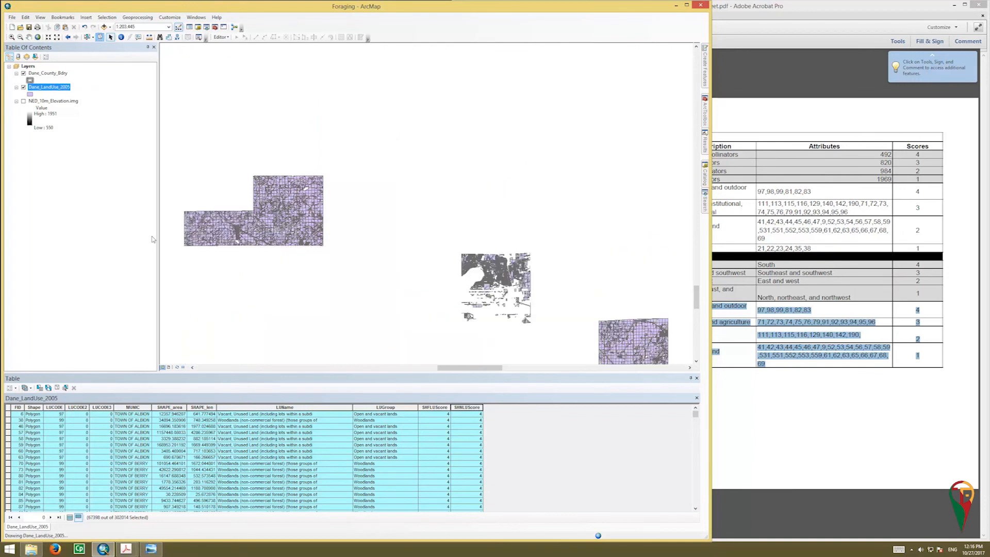
{"action": "left_click", "coordinate": [100, 37]}
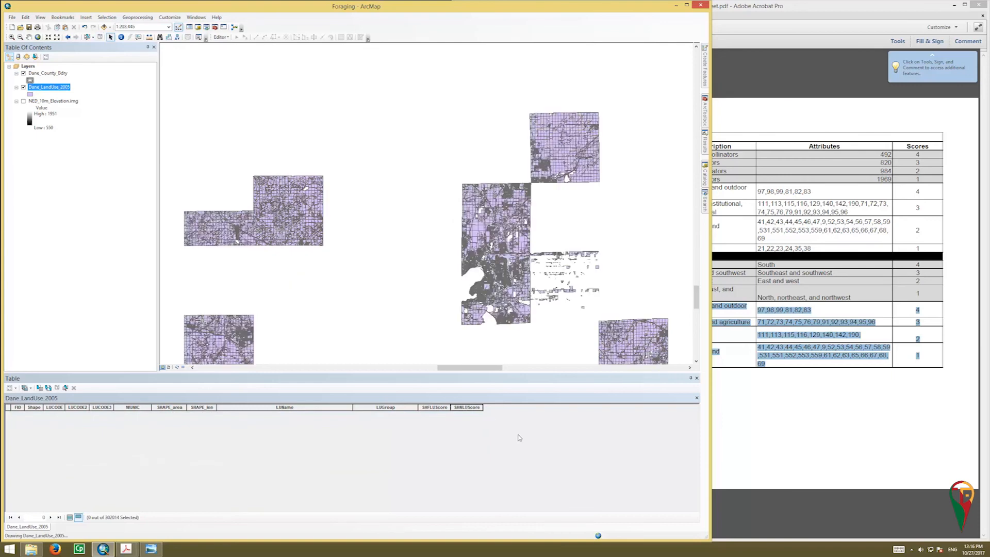
Switch to the suitability PDF and highlight the nesting land use rows from institutional and agriculture through commercial and transportation.
{"action": "left_click", "coordinate": [762, 73]}
{"action": "left_click", "coordinate": [696, 321]}
{"action": "mouse_move", "coordinate": [672, 322]}
{"action": "left_mouse_down"}
{"action": "mouse_move", "coordinate": [876, 338]}
{"action": "mouse_move", "coordinate": [918, 361]}
{"action": "mouse_move", "coordinate": [947, 363]}
{"action": "mouse_move", "coordinate": [916, 358]}
{"action": "left_mouse_up"}
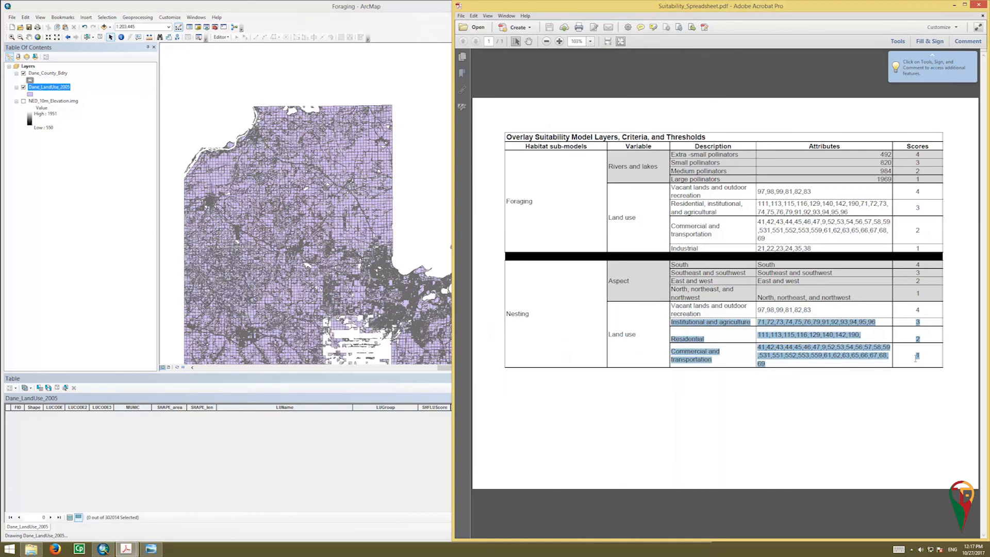